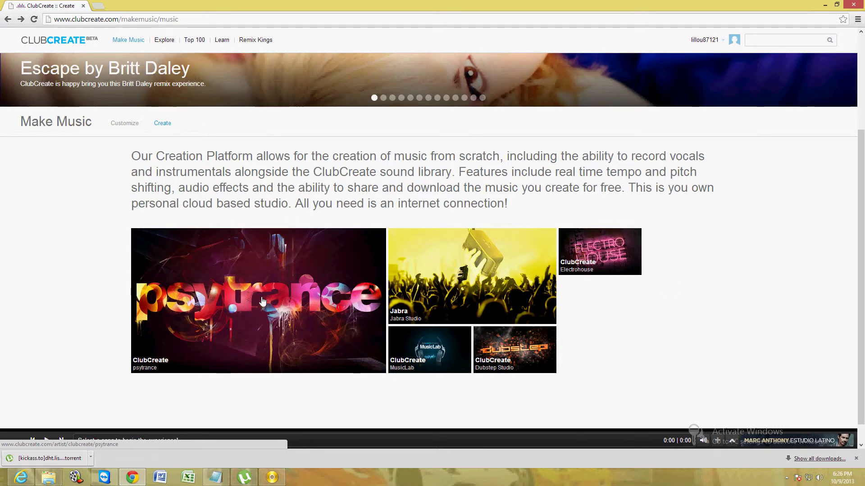
- Open the psytrance Remix Studio and its PSY Trance Loops collection
click(284, 306)
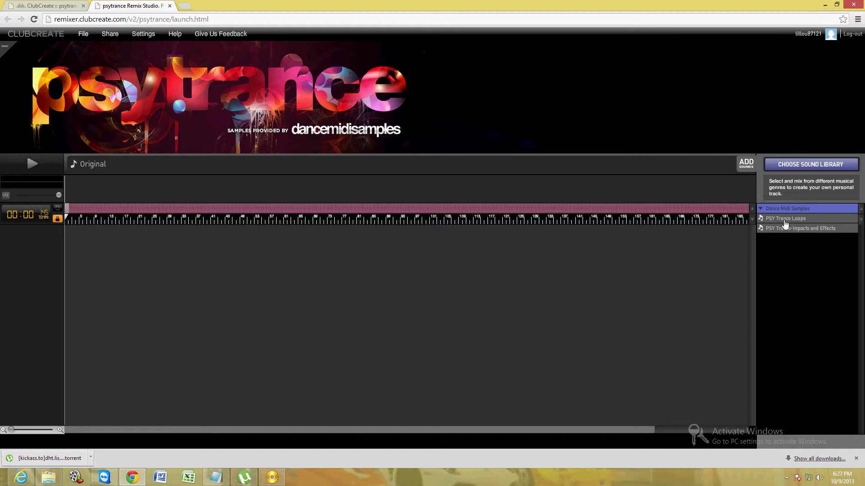
click(784, 219)
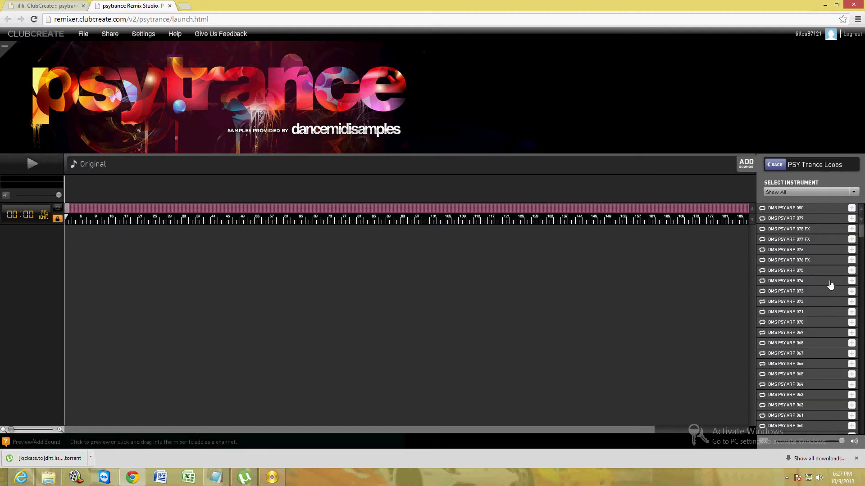
- Filter PSY Trance Loops to Synth and preview ARP loops 080, 079, 078 FX and 077 FX
click(813, 193)
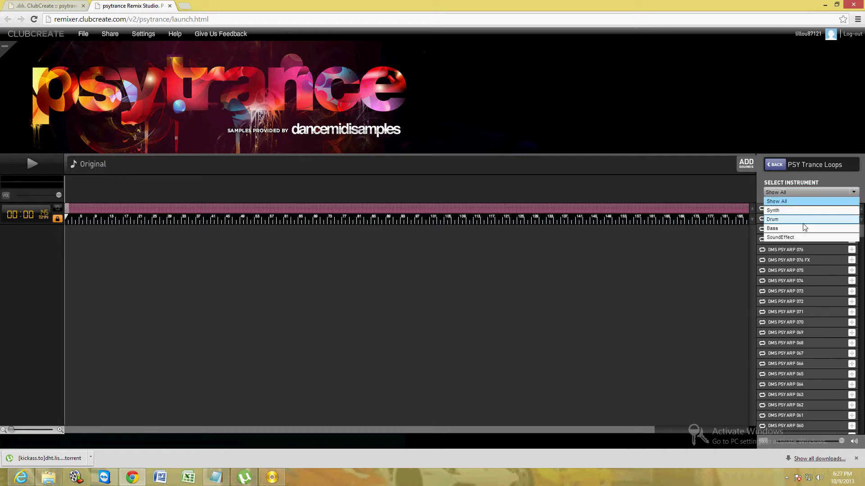
click(780, 213)
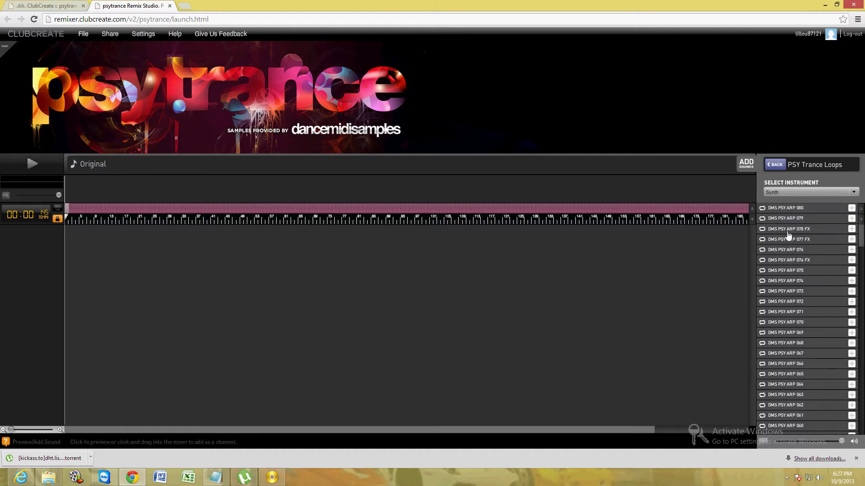
click(787, 212)
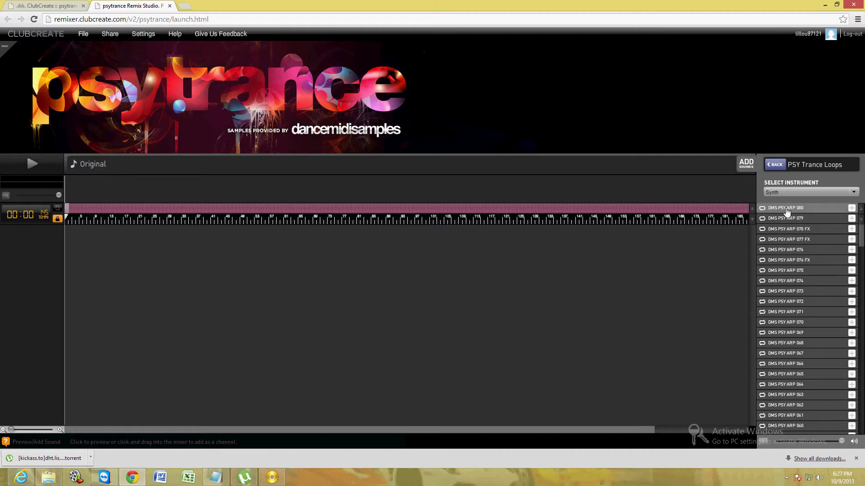
click(789, 223)
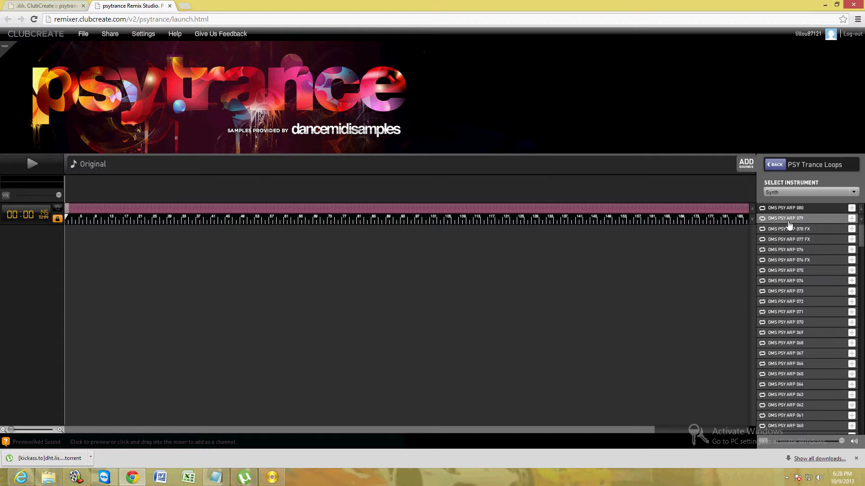
click(791, 232)
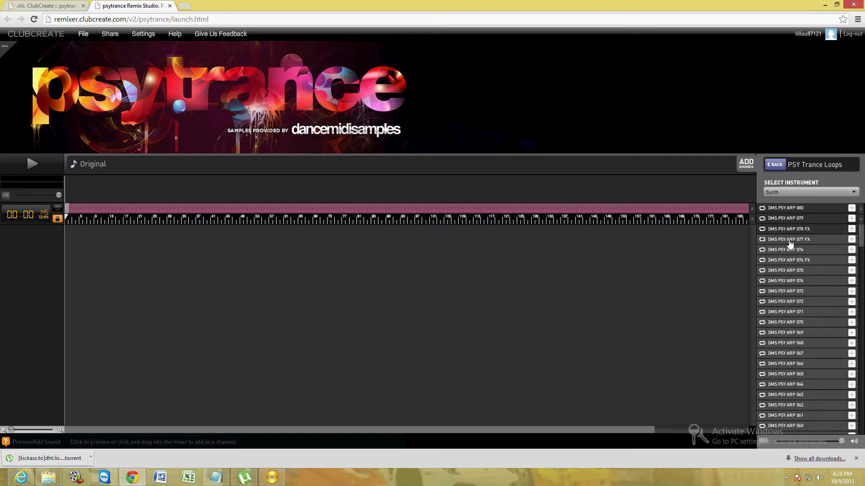
click(792, 242)
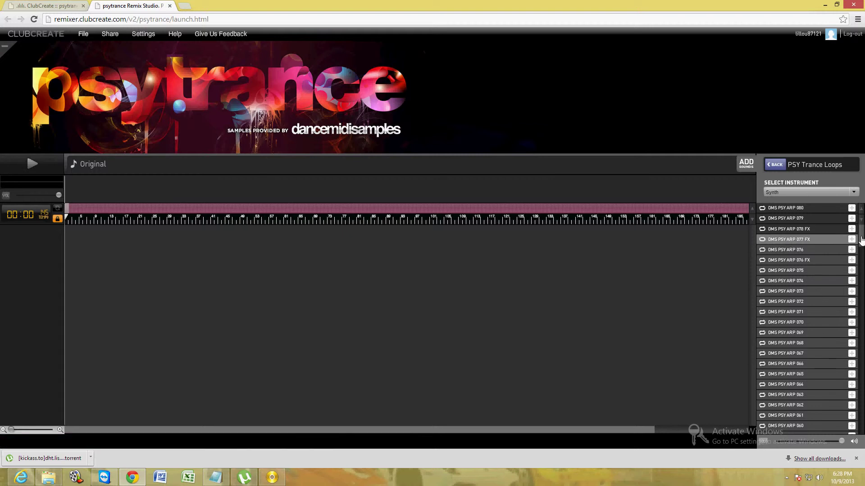
scroll(862, 240, down, 1)
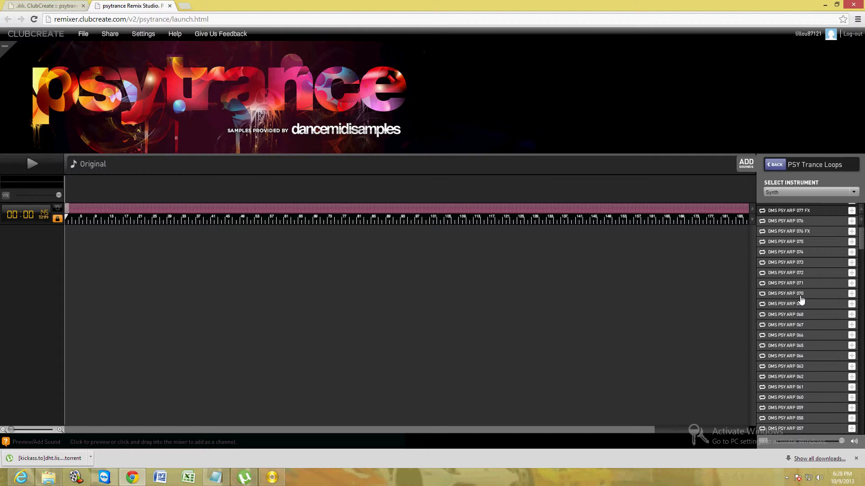
scroll(862, 240, down, 1)
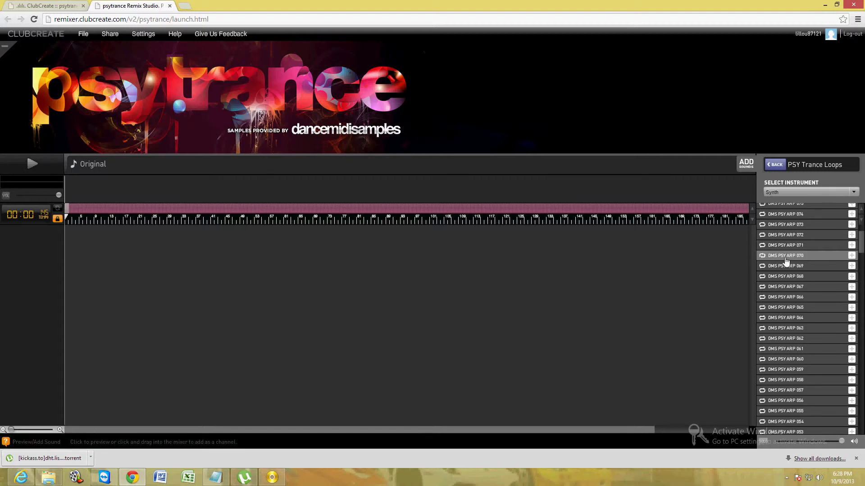
- Add DMS PSY ARP 070 as a new channel, place it at the track start, and preview it
drag(786, 257, 39, 239)
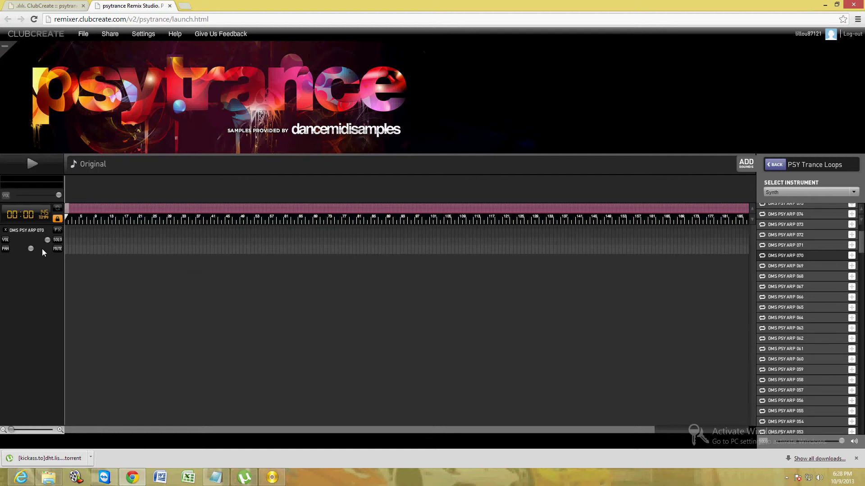
click(68, 245)
click(797, 257)
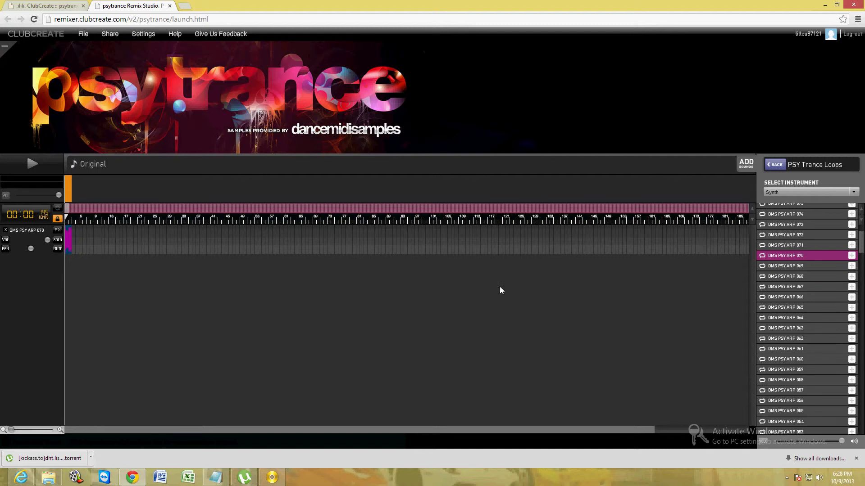
- Arrange the ARP 070 clip to fill the first two bars and start playback
click(71, 244)
click(72, 245)
click(71, 245)
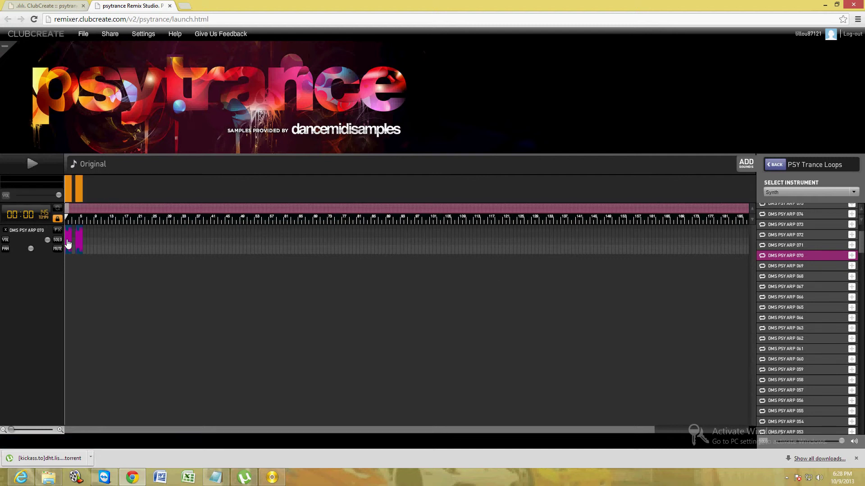
click(79, 244)
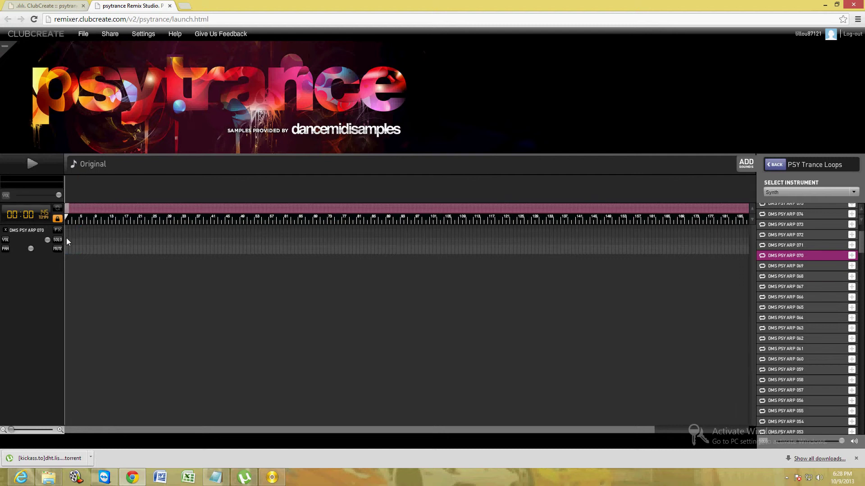
click(67, 242)
drag(69, 242, 91, 244)
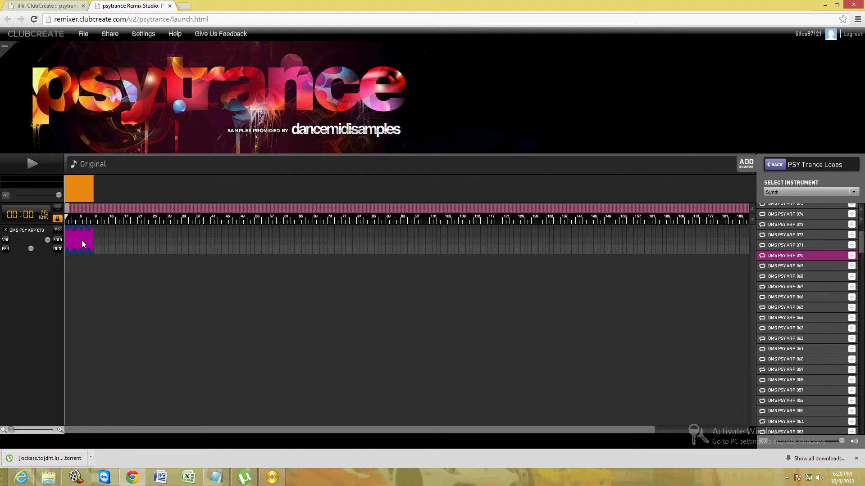
click(89, 241)
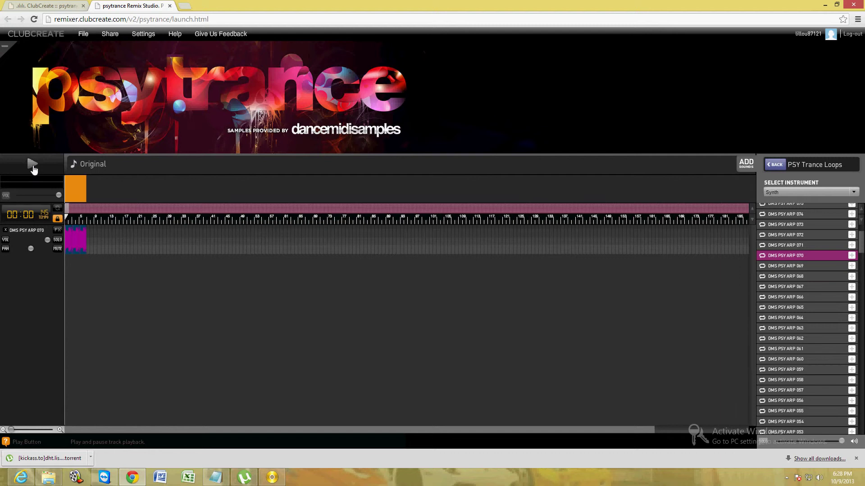
click(33, 167)
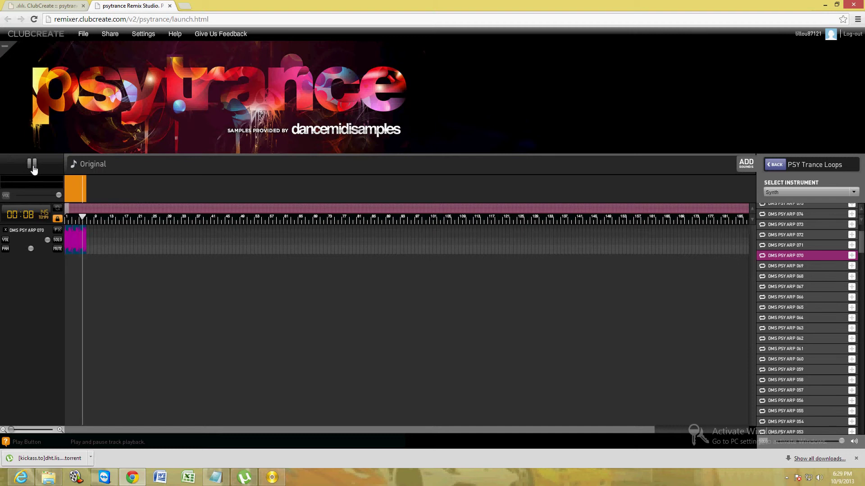
- Pause, filter to Drums, and preview DMS PSY NKL loops 022, 021, 020, 019 and 017
click(33, 165)
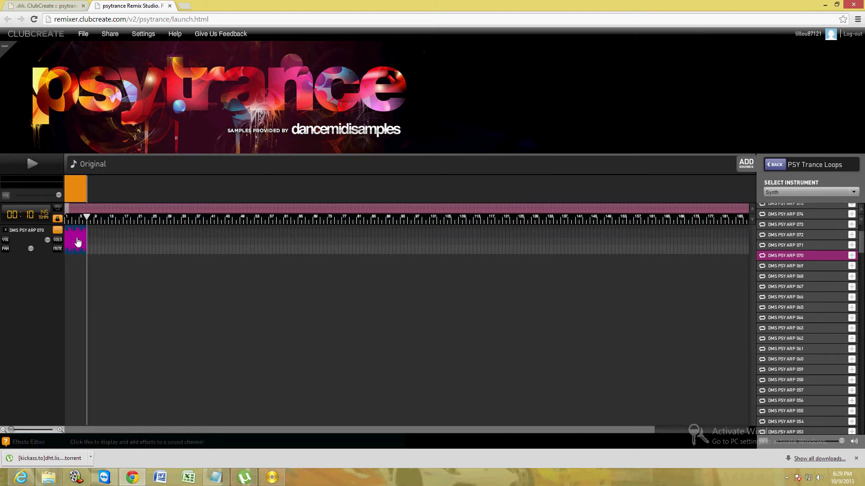
click(809, 193)
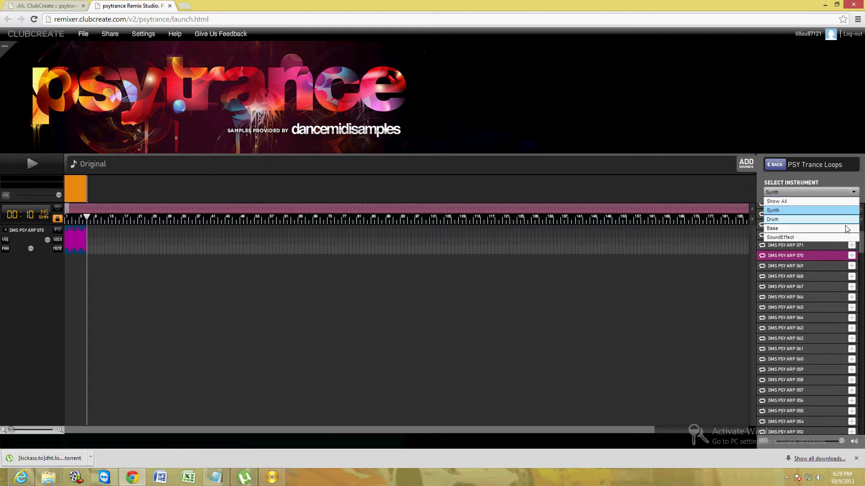
click(775, 219)
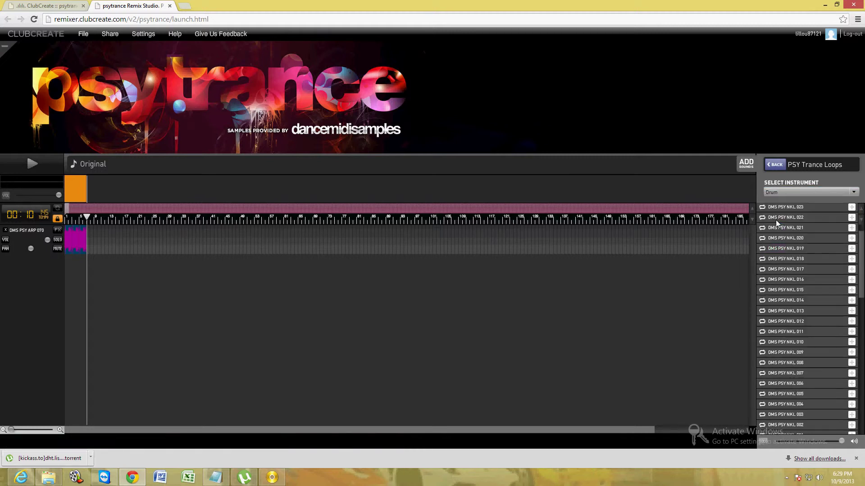
click(804, 218)
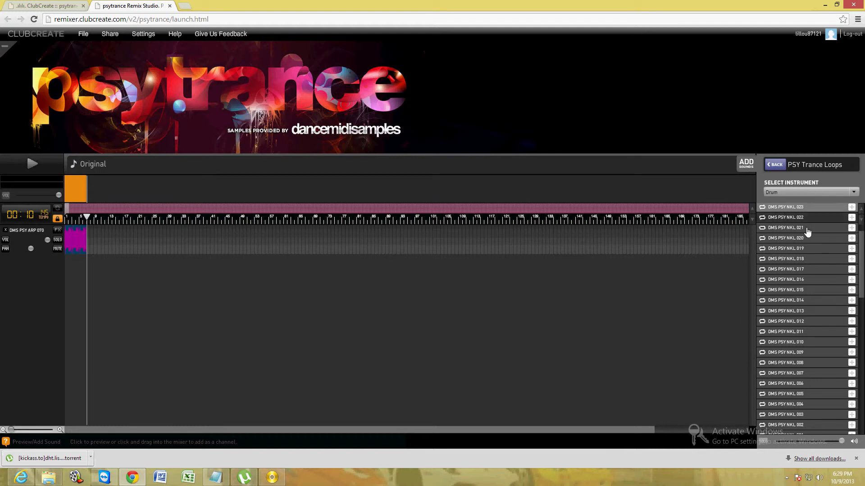
click(807, 231)
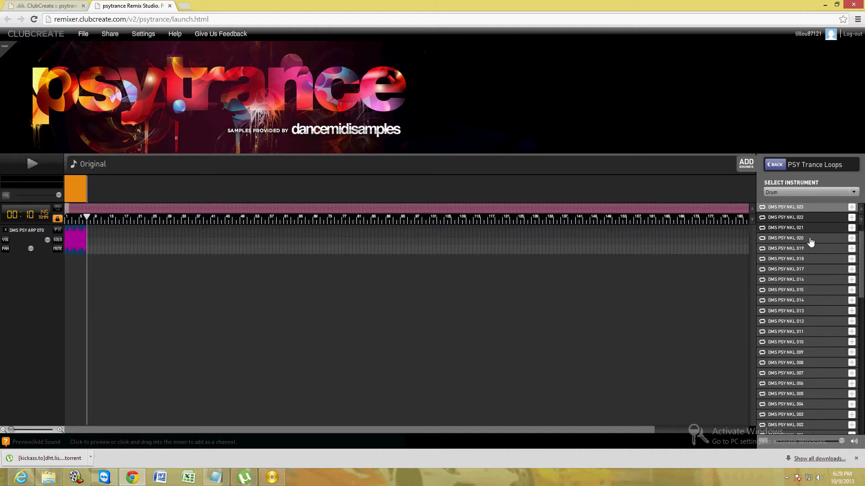
click(811, 241)
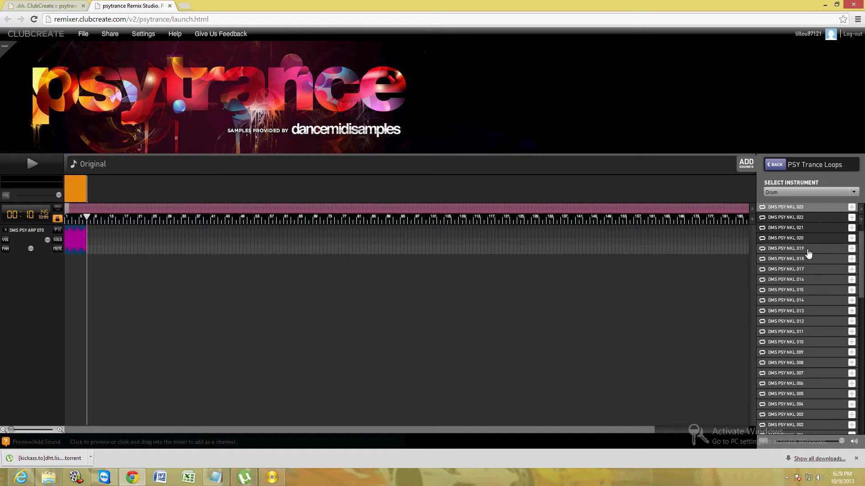
click(808, 250)
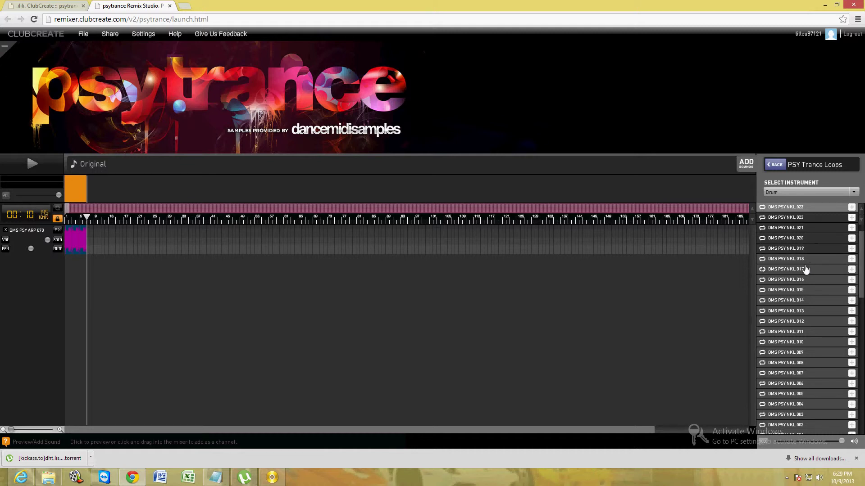
click(805, 269)
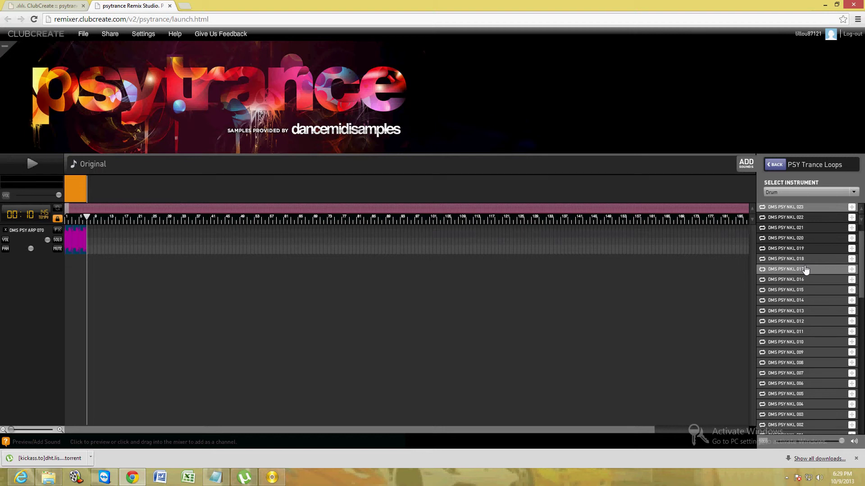
- Add DMS PSY NKL 017 as a drum channel with a clip, then play and stop the mix
drag(805, 269, 74, 270)
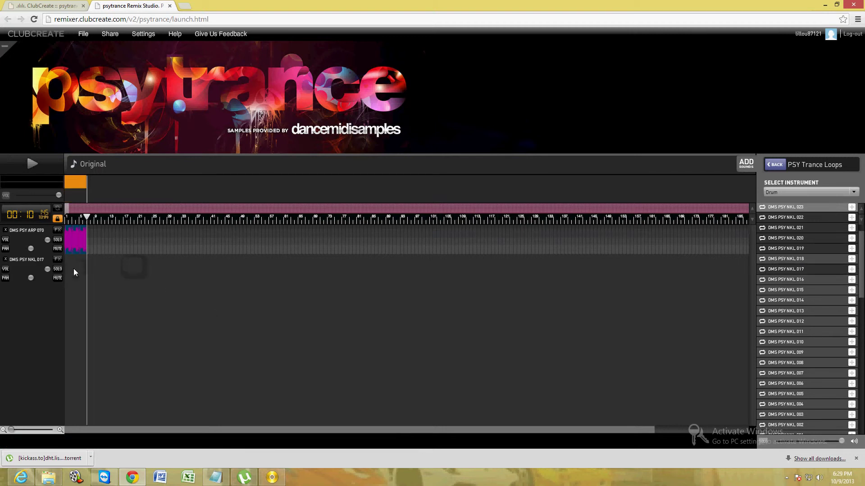
click(89, 270)
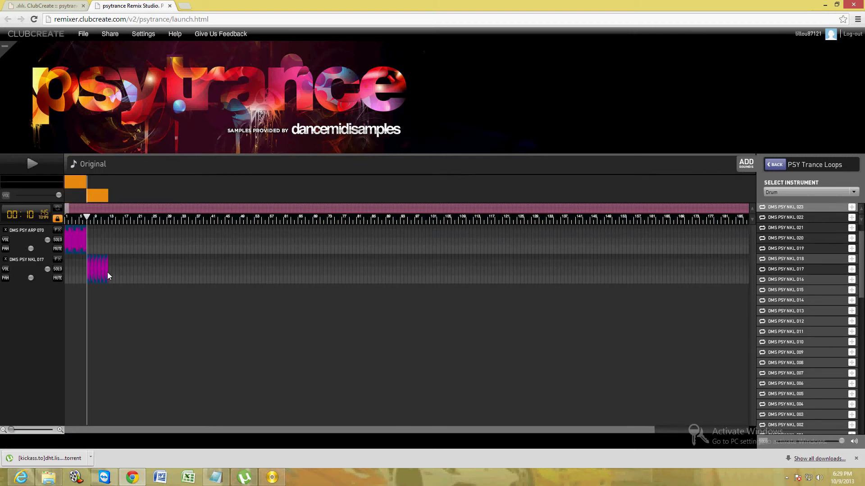
click(77, 222)
click(31, 164)
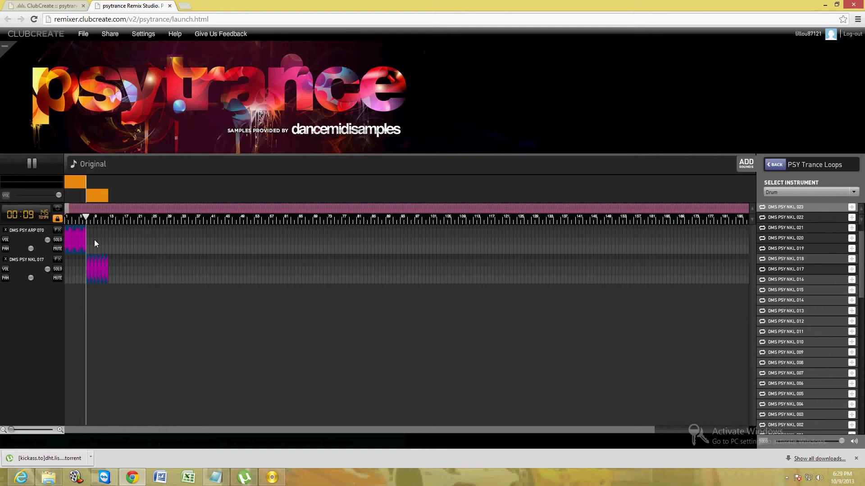
click(32, 165)
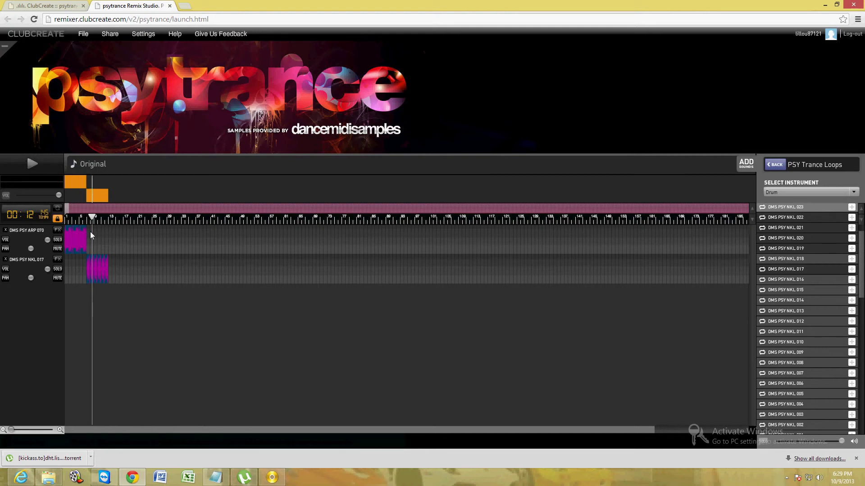
- Extend the synth clip to about bar 13 and replay the mix from 00:07
drag(87, 236, 108, 237)
click(81, 220)
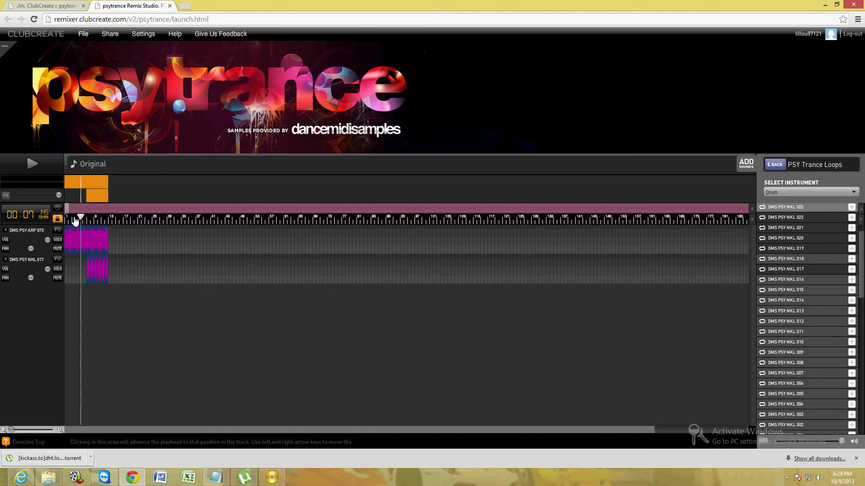
click(32, 164)
click(59, 248)
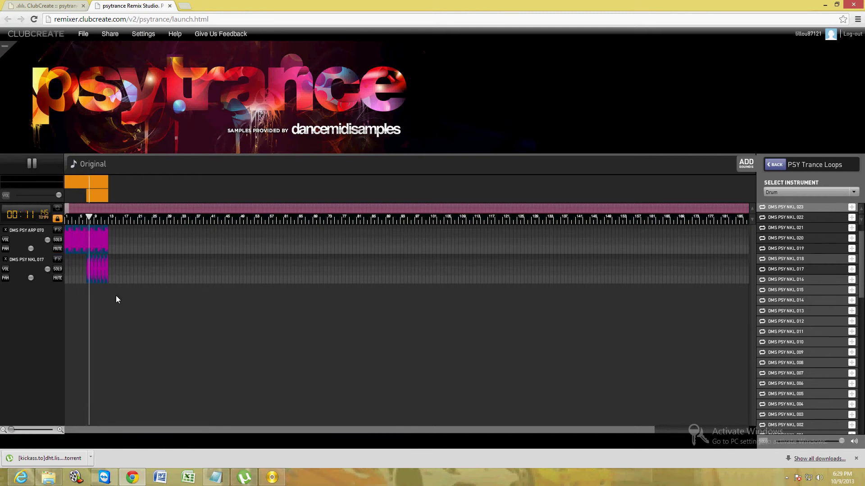
click(32, 164)
- Filter to Bass, preview DMS-PSY-BASS-E-145BPM-25, and add it as a third channel
click(809, 193)
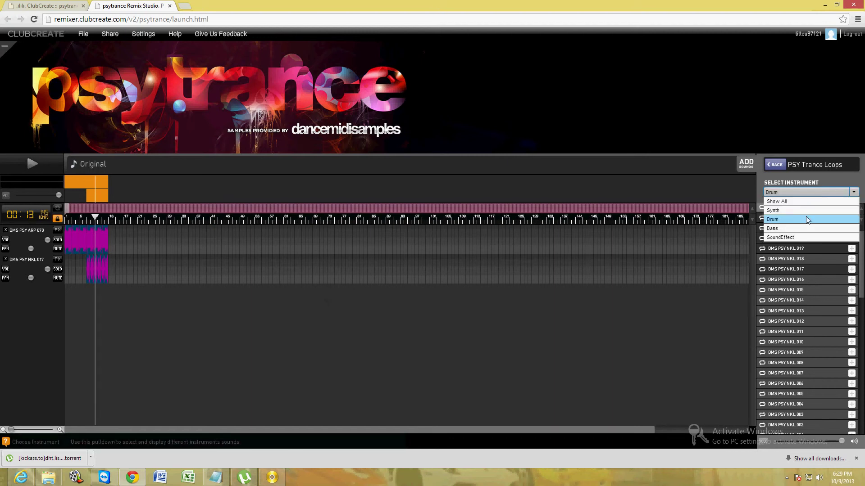
click(798, 228)
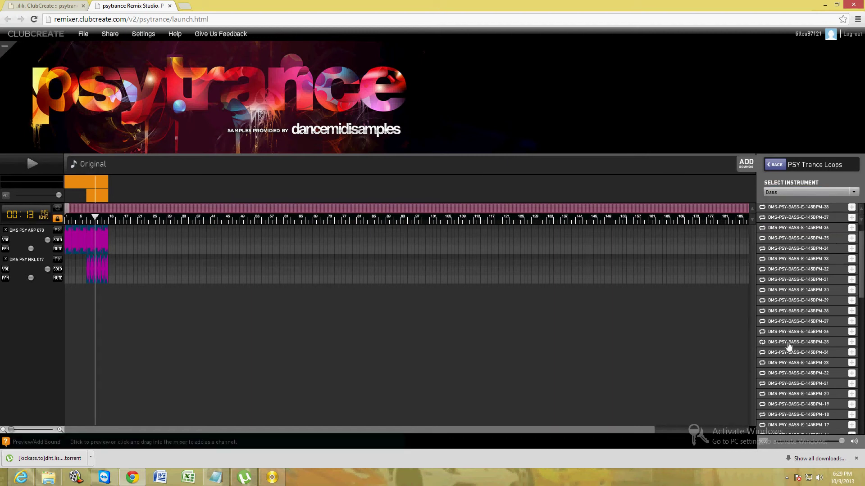
click(789, 342)
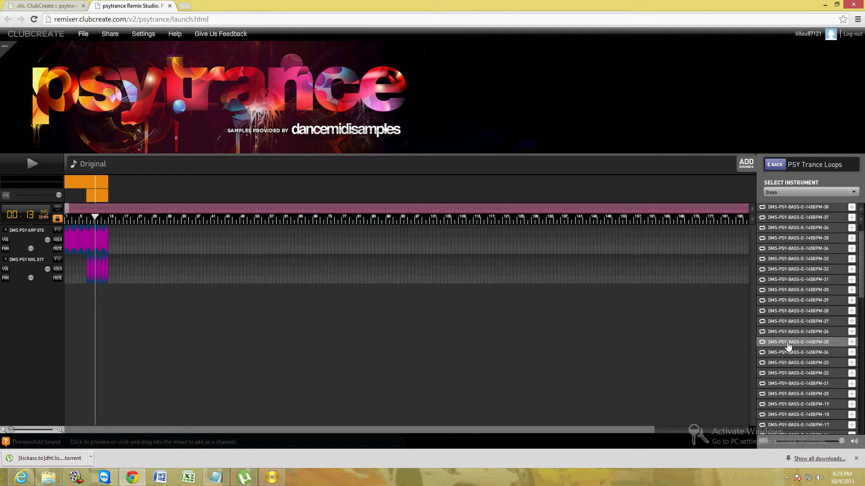
drag(789, 342, 106, 297)
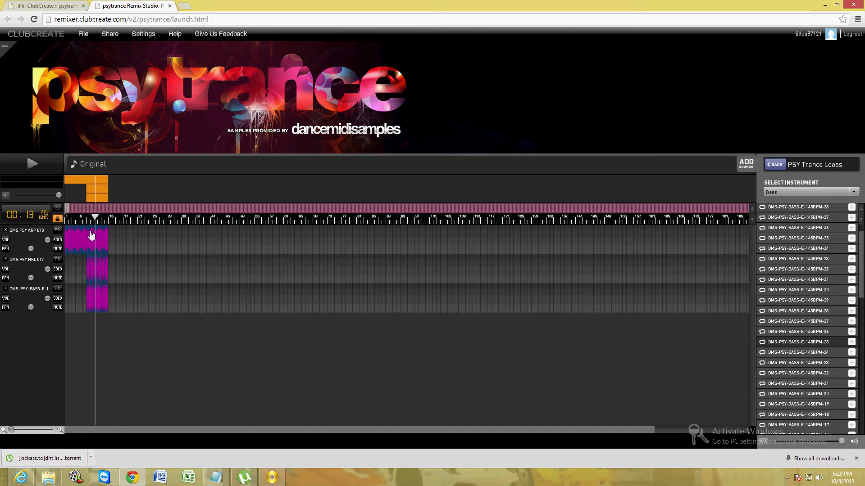
- Line the bass clip up under the drum clip and play the three-channel mix
drag(95, 217, 80, 220)
click(31, 165)
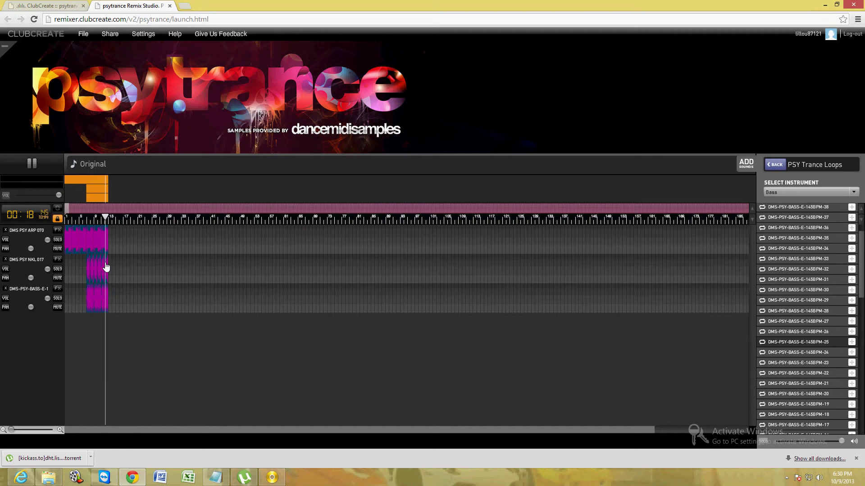
click(32, 164)
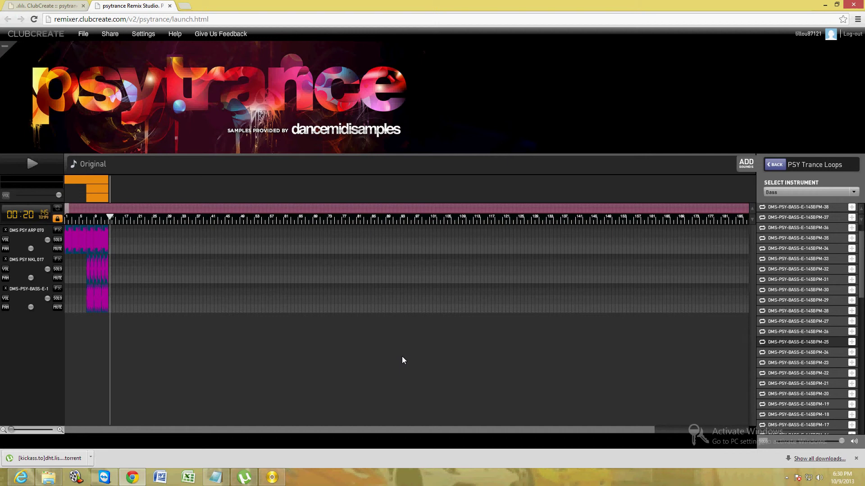
click(811, 192)
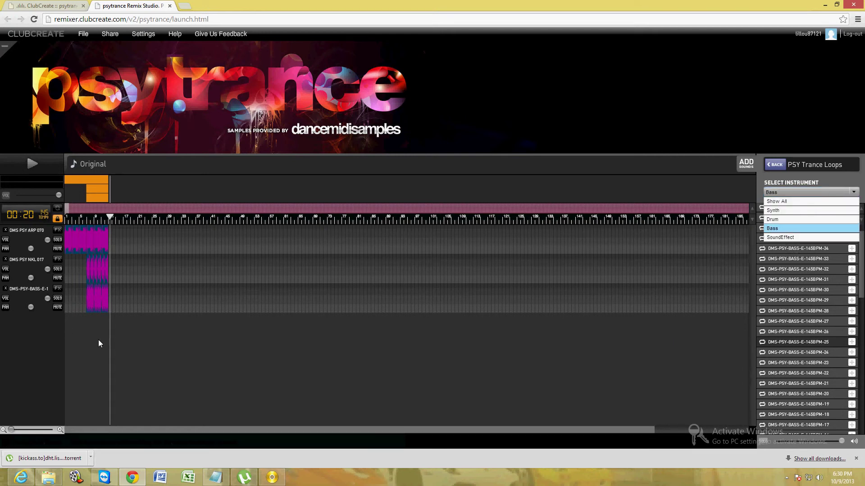
click(206, 343)
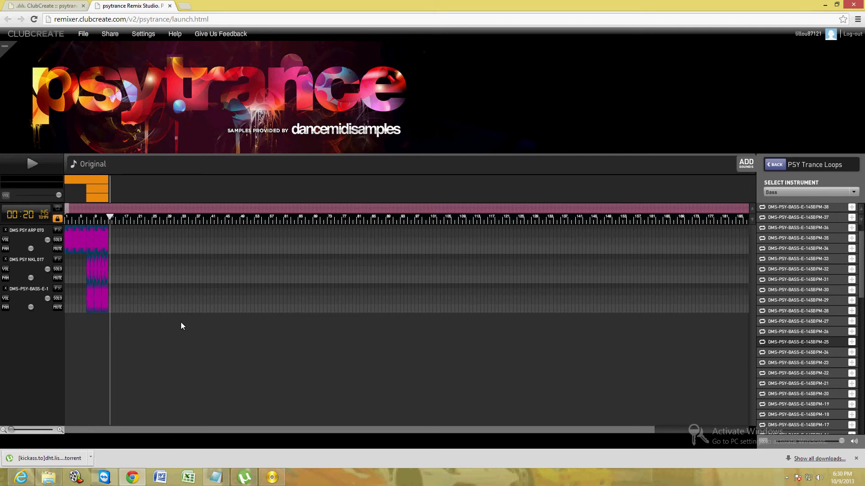
click(82, 35)
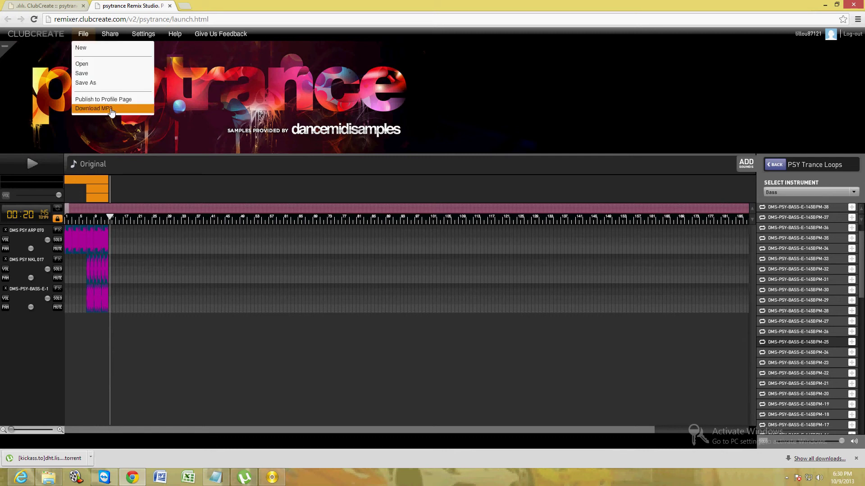
click(95, 108)
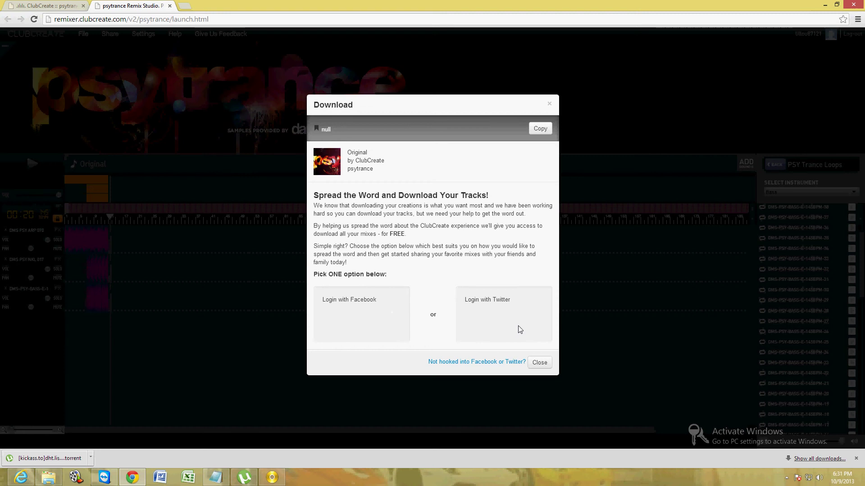
click(540, 363)
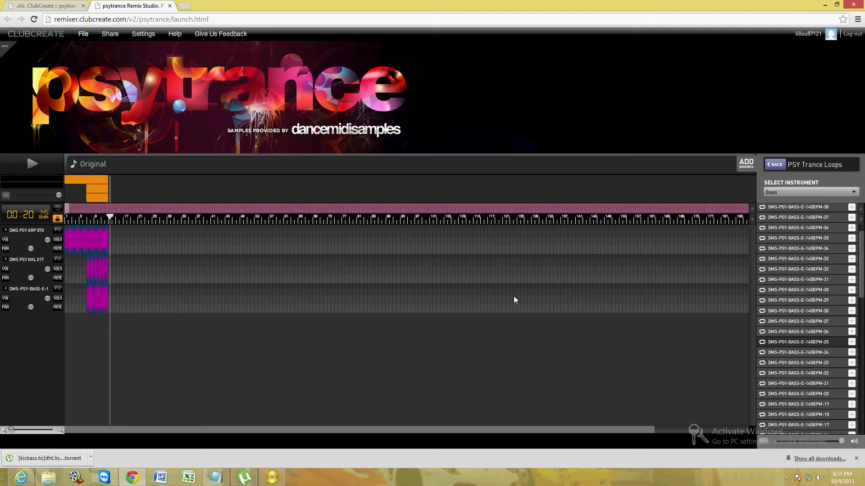